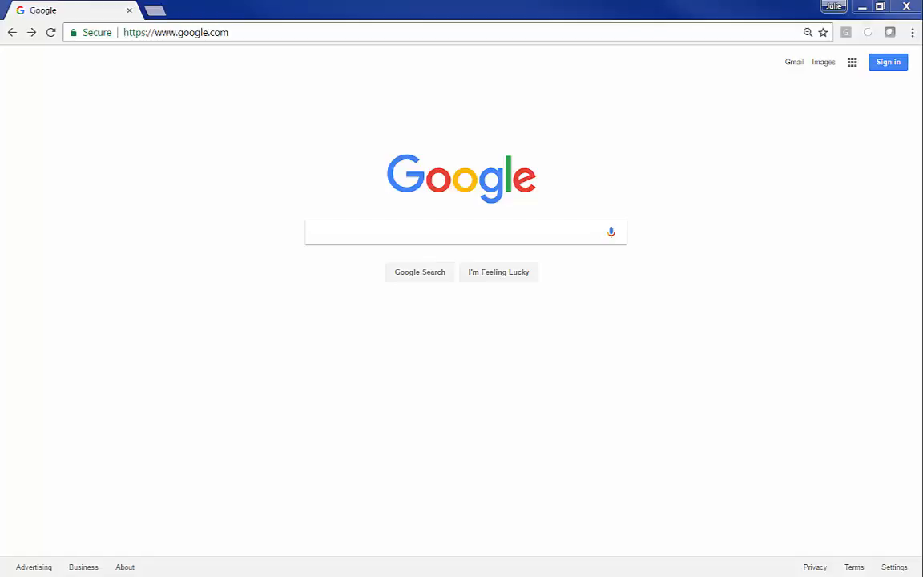
# Search Google for 'chrome' to bring up the Google Chrome results.
pyautogui.click(420, 231)
pyautogui.write('chrome')
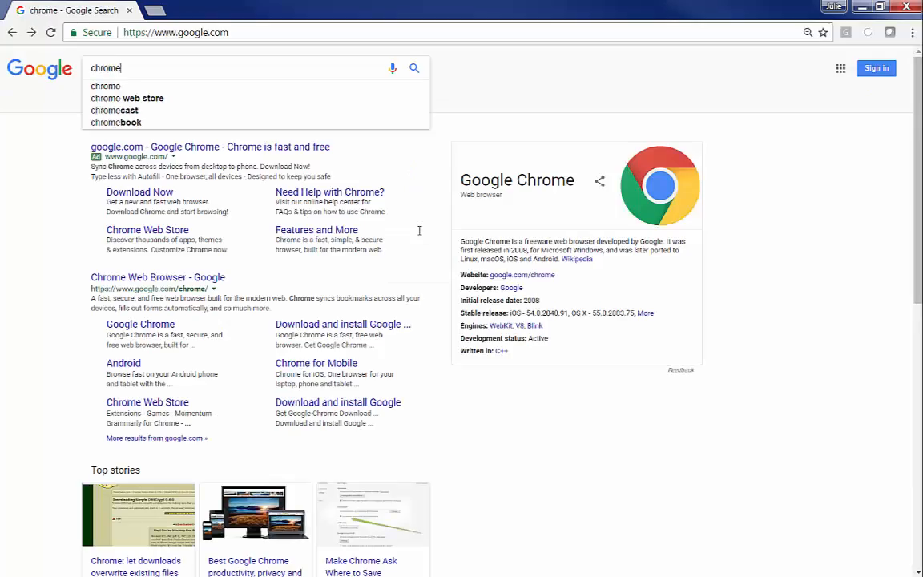
pyautogui.press('Return')
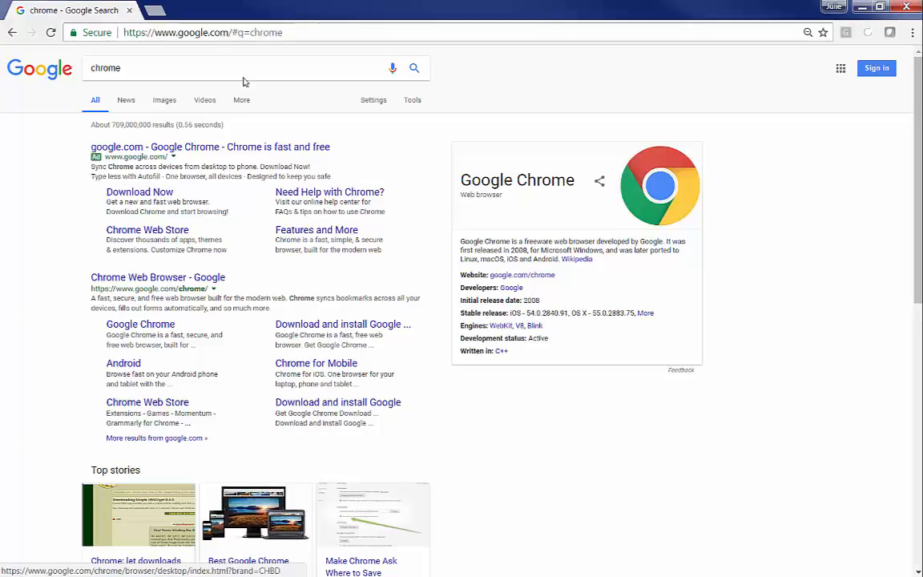
pyautogui.click(282, 32)
# Go to calendar.google.com and choose to add another account on the account chooser.
pyautogui.write('calendar.google')
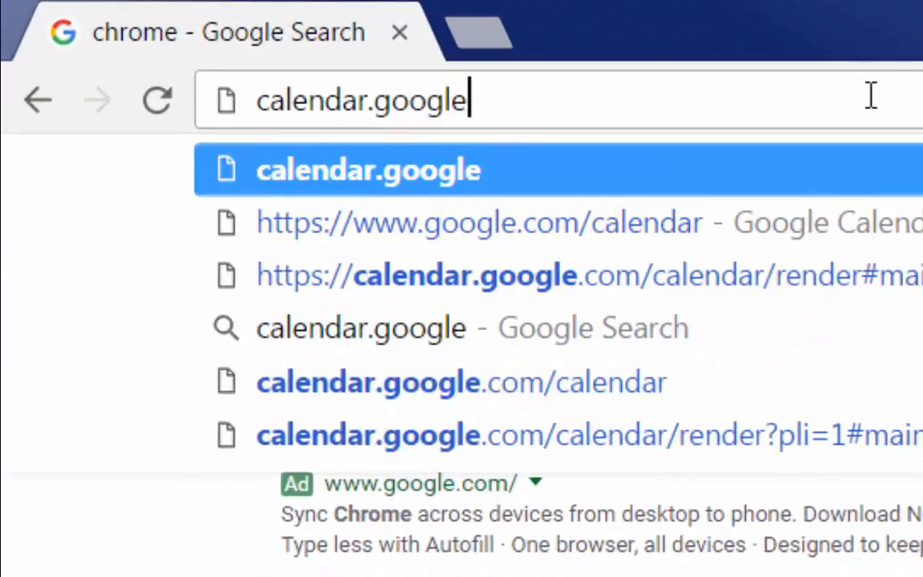
pyautogui.write('.com')
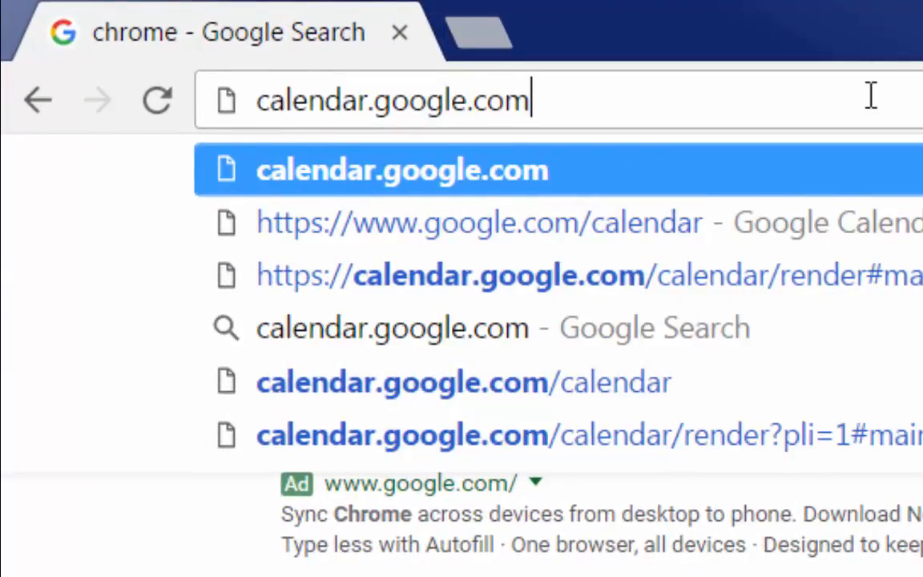
pyautogui.press('Return')
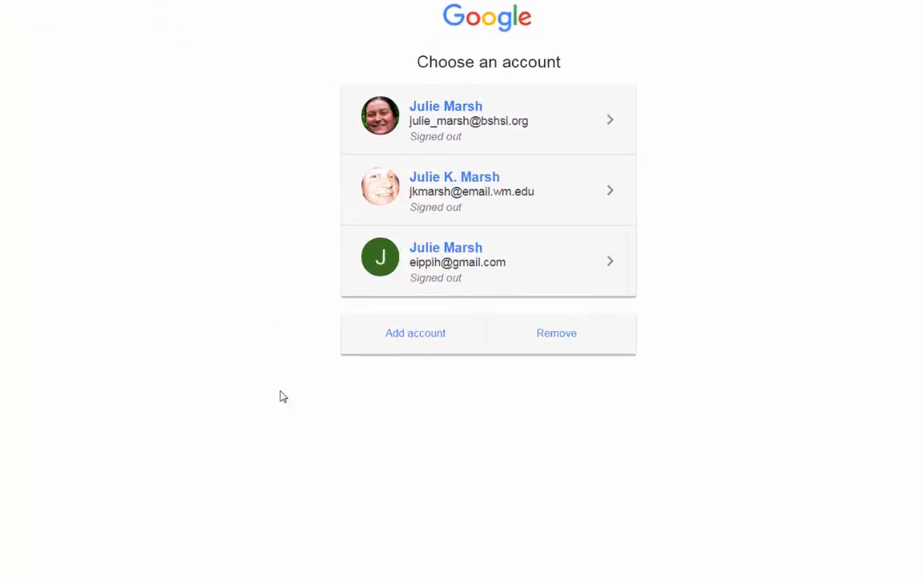
pyautogui.click(429, 335)
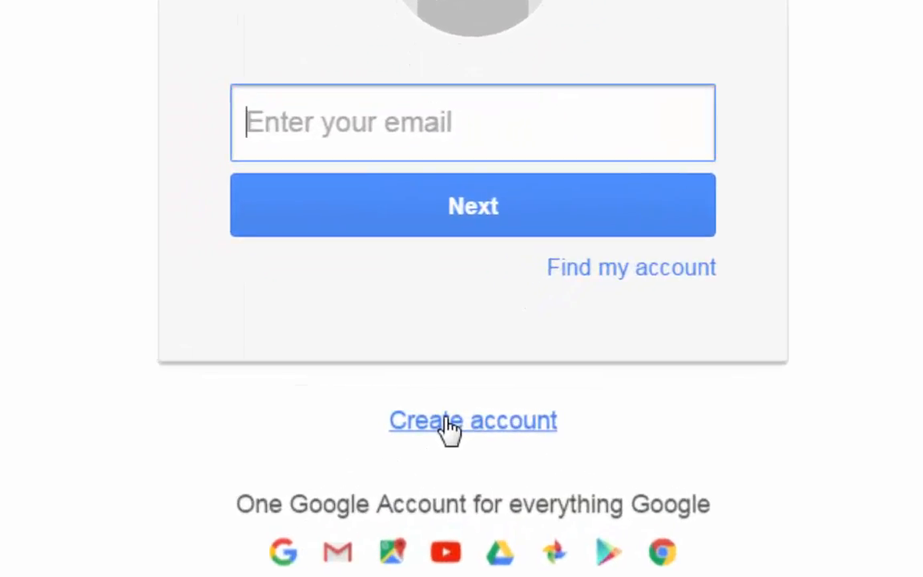
# Look over the Create account form's name, username and existing-email options, then return to Choose an account.
pyautogui.click(450, 429)
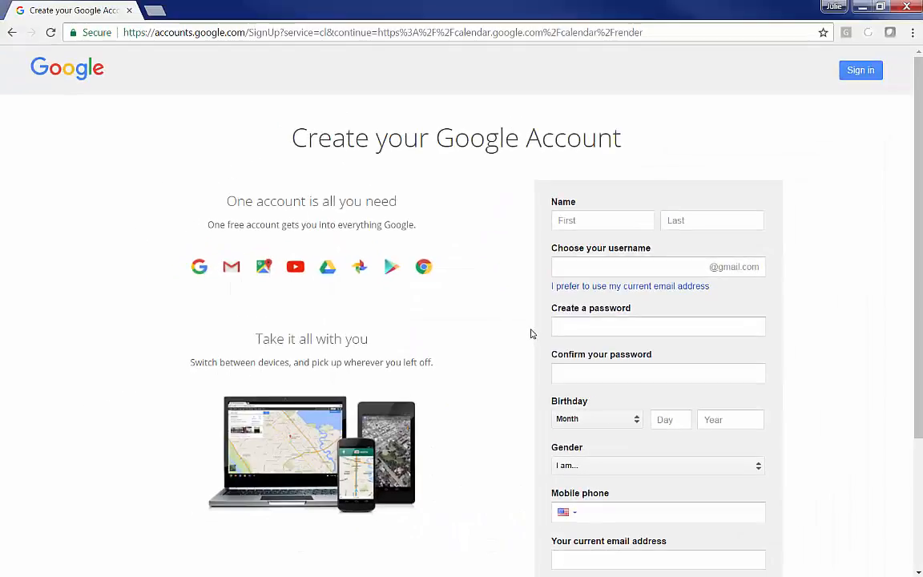
pyautogui.scroll(-1, 802, 265)
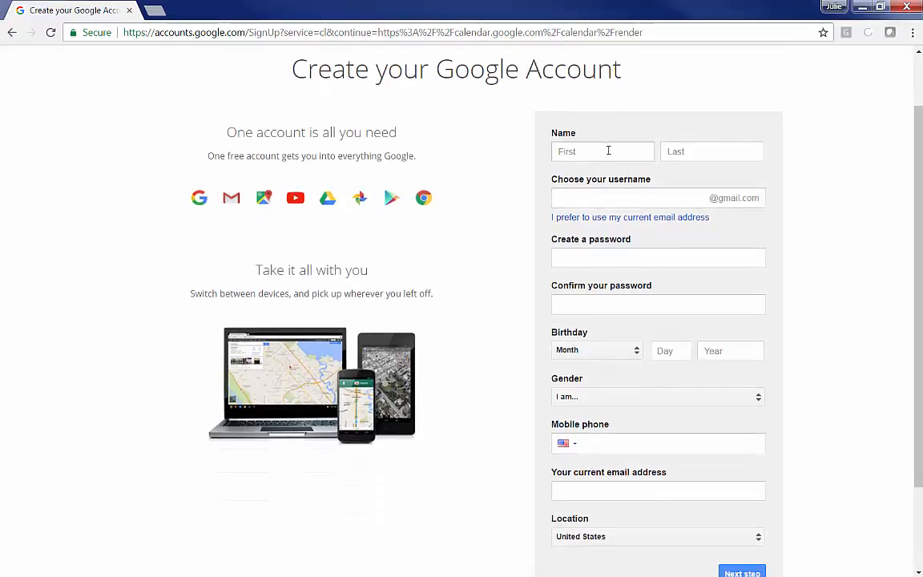
pyautogui.click(587, 151)
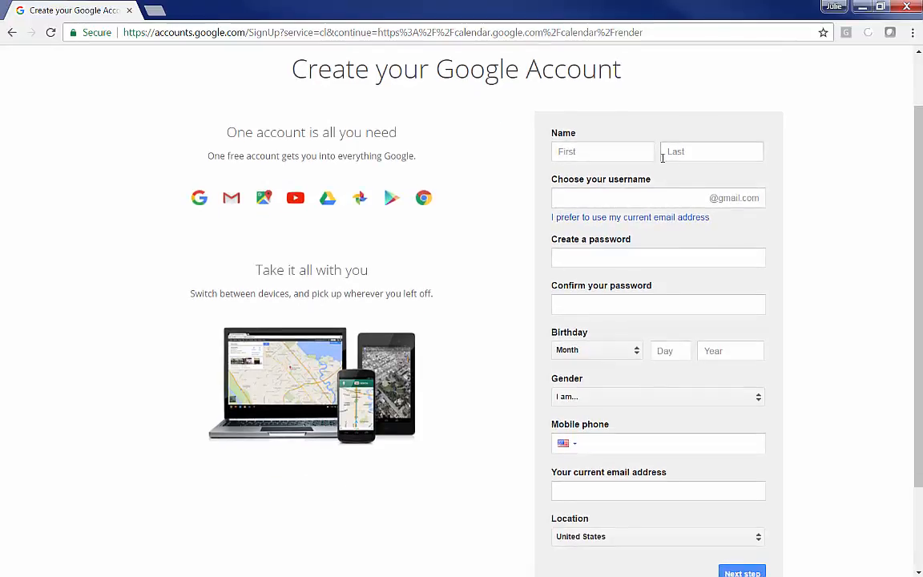
pyautogui.click(707, 158)
pyautogui.click(721, 198)
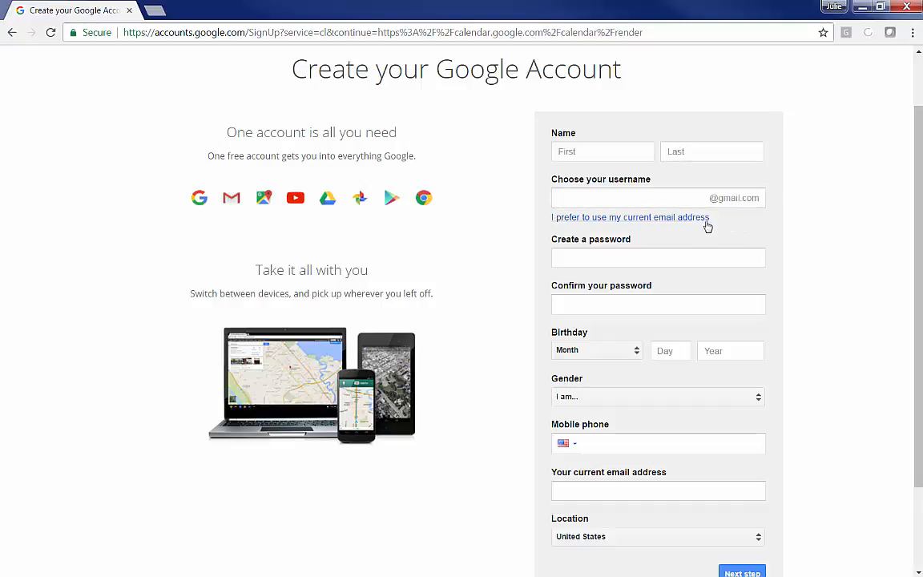
pyautogui.click(662, 220)
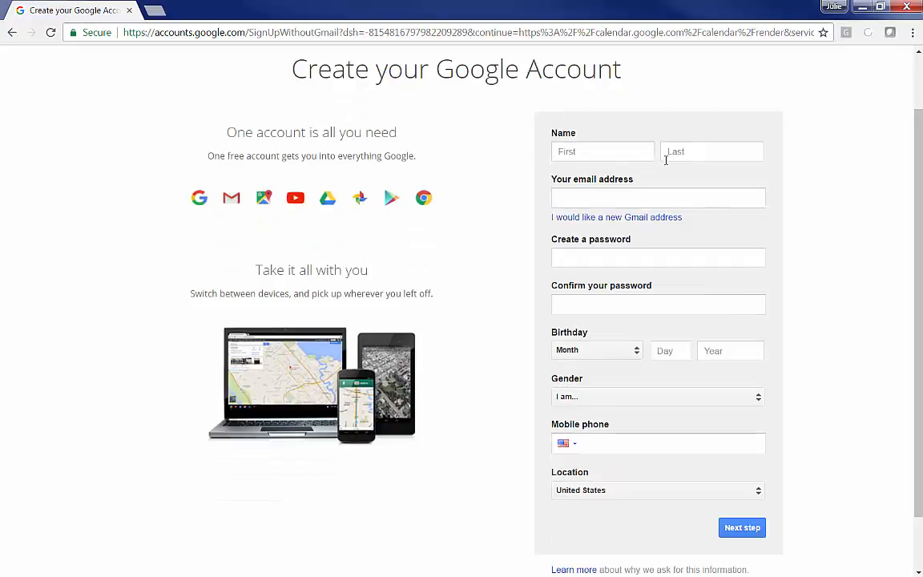
pyautogui.click(592, 198)
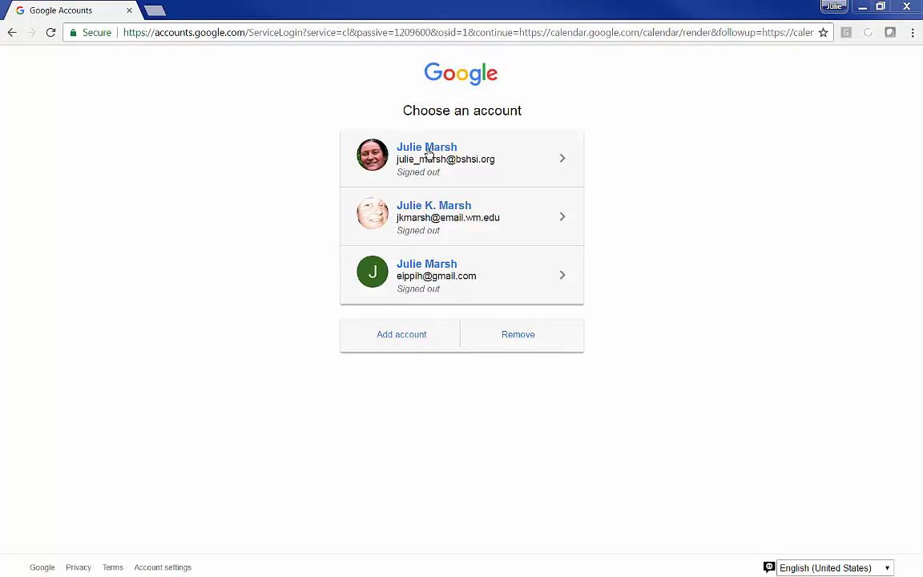
# Sign in with the first saved account using its password to open the Jan 1–7, 2017 week.
pyautogui.click(451, 165)
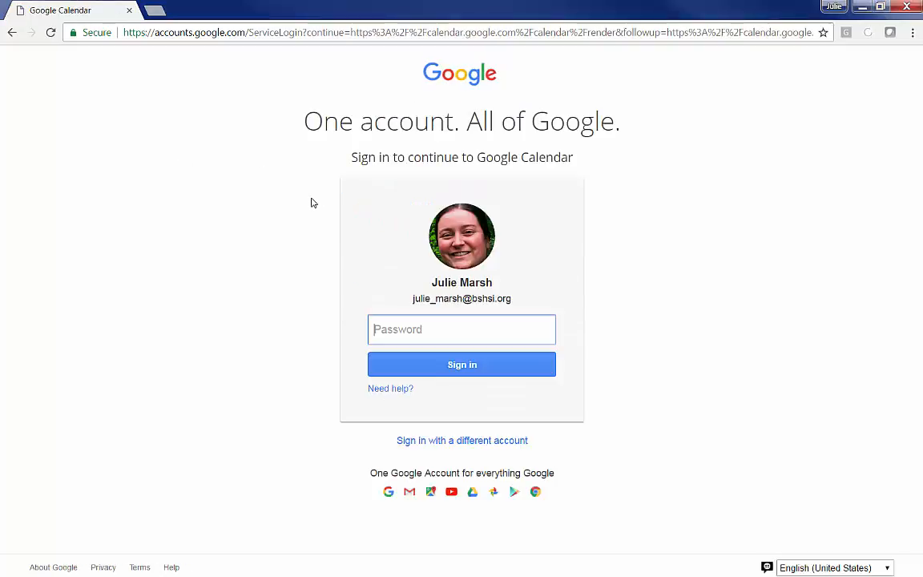
pyautogui.write('********')
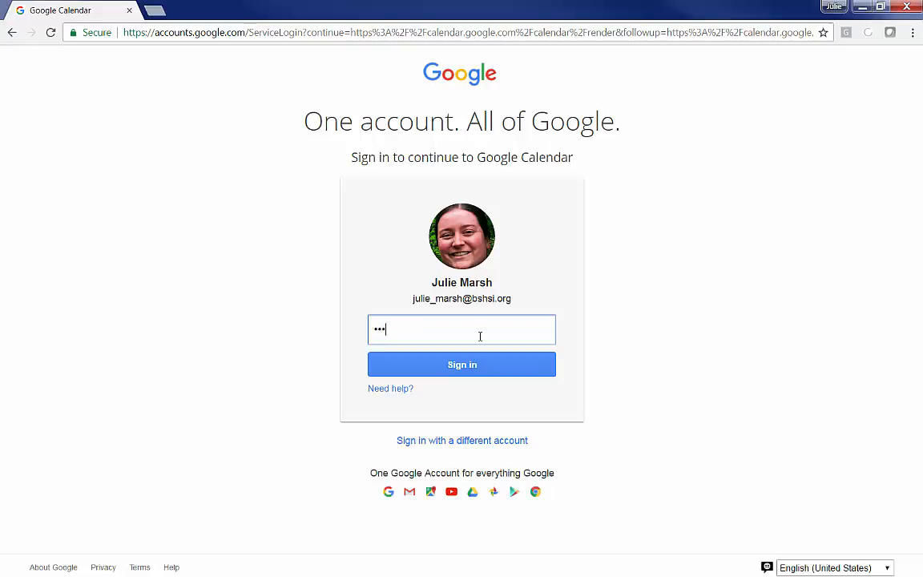
pyautogui.press('Return')
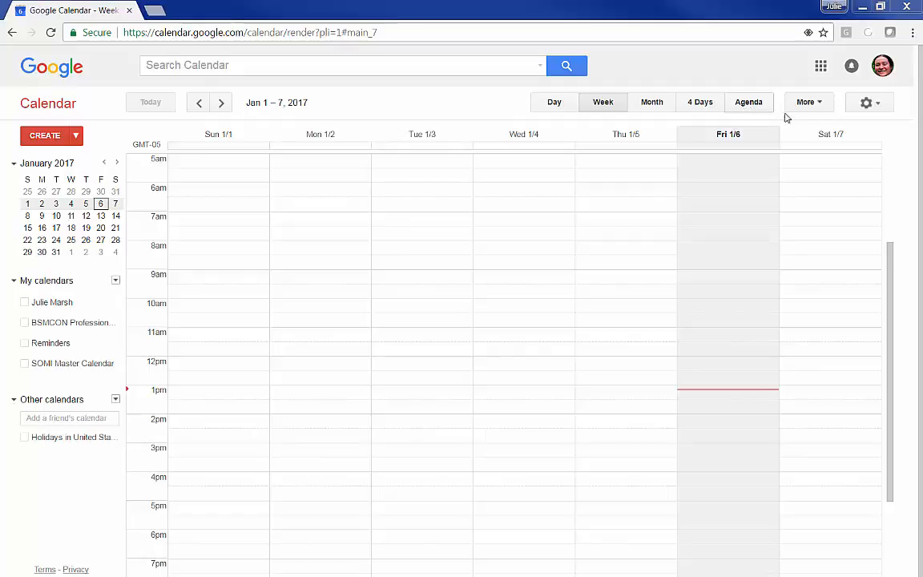
# Switch from the single-week view to the full January 2017 month view.
pyautogui.click(868, 102)
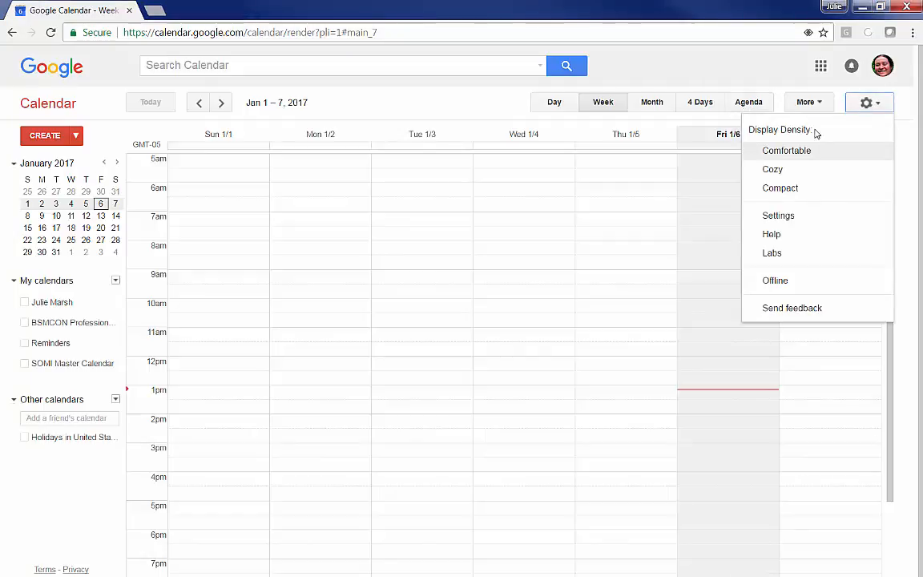
pyautogui.click(793, 191)
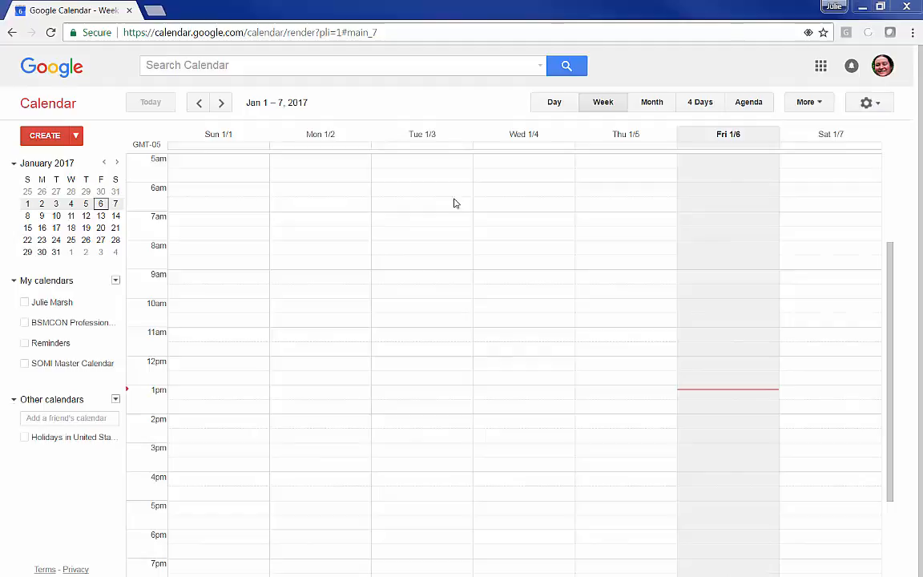
pyautogui.click(647, 104)
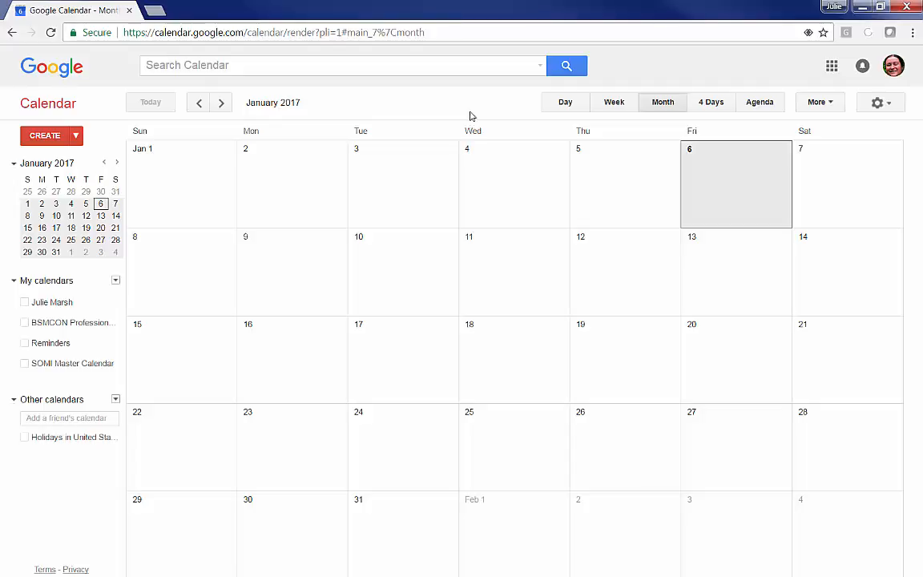
# Enable the personal calendar under My calendars and bring up its options menu.
pyautogui.click(12, 281)
pyautogui.click(13, 281)
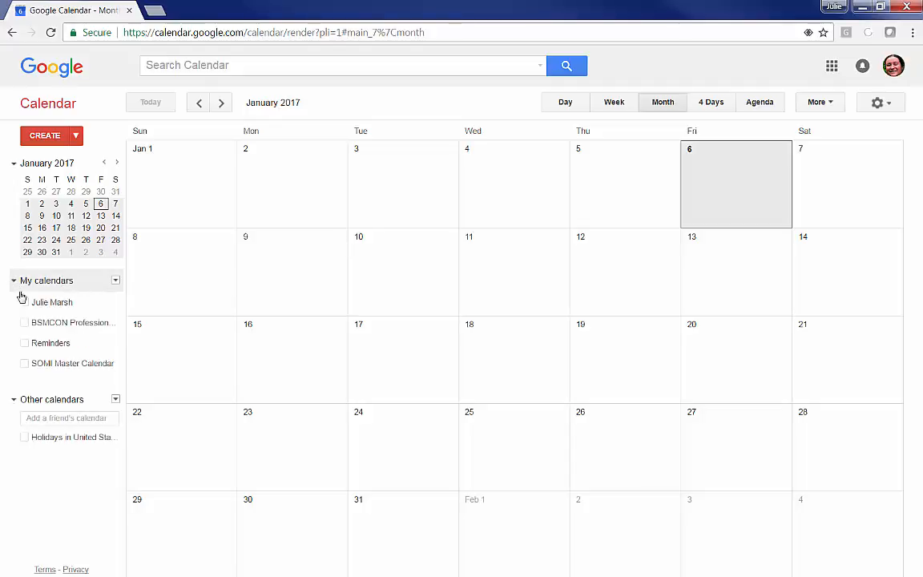
pyautogui.click(32, 307)
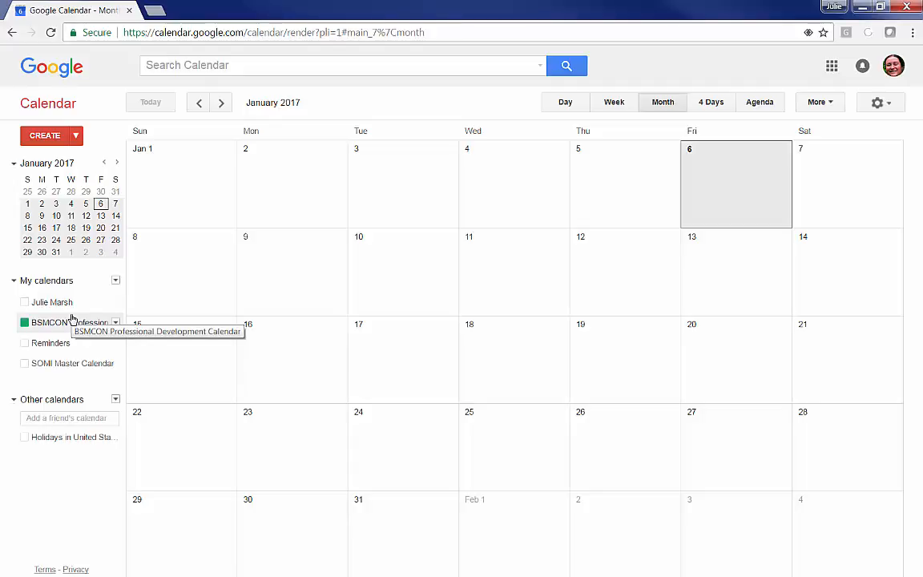
pyautogui.click(115, 323)
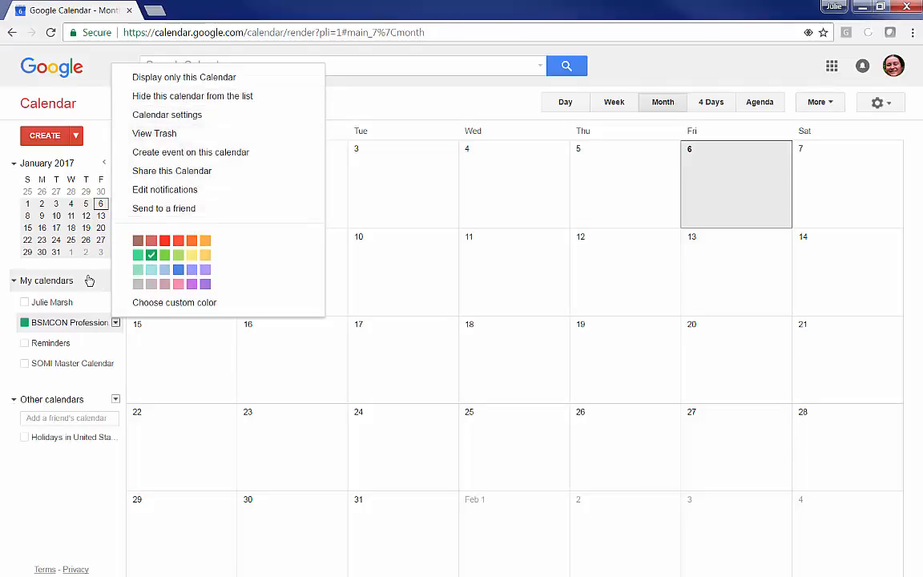
pyautogui.click(55, 478)
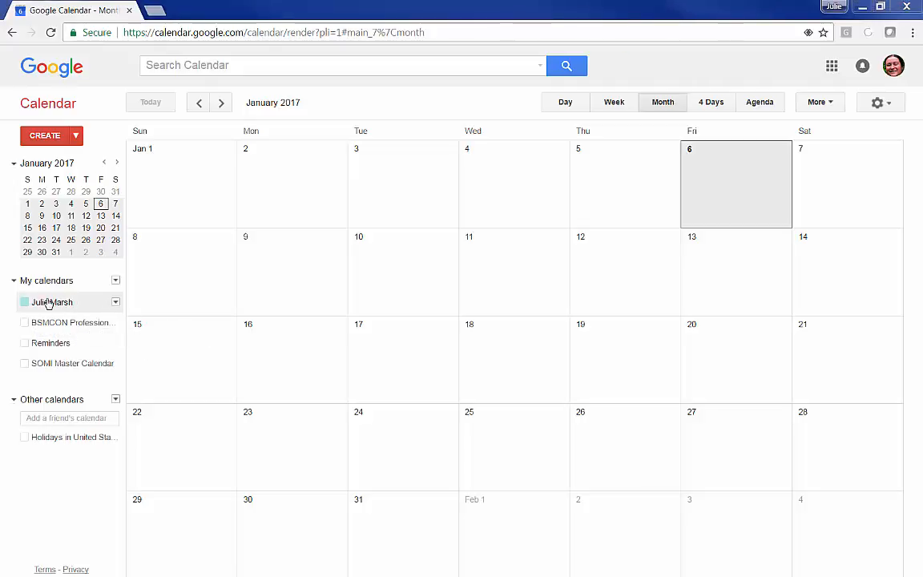
pyautogui.click(115, 304)
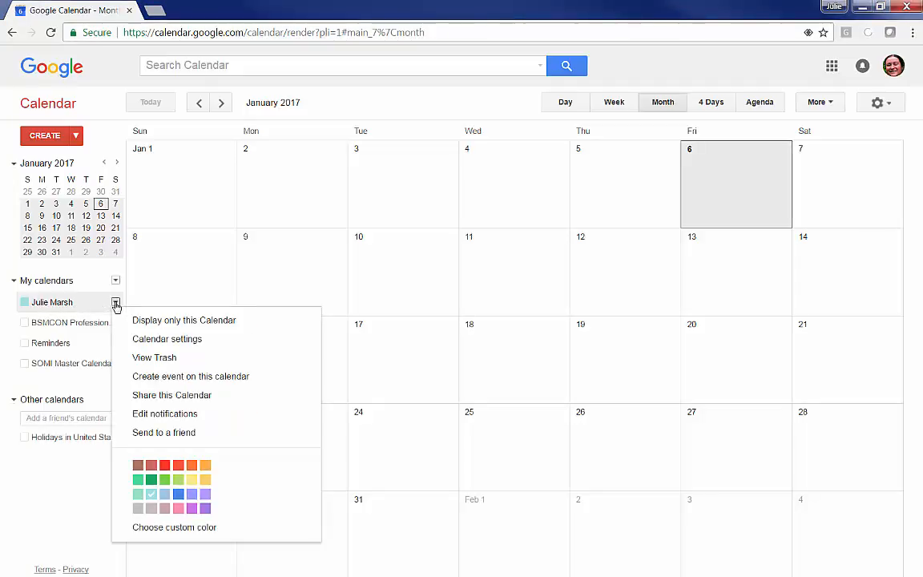
# Append ' - Clinical Immersion Schedule' to the personal calendar's name and save it.
pyautogui.click(152, 340)
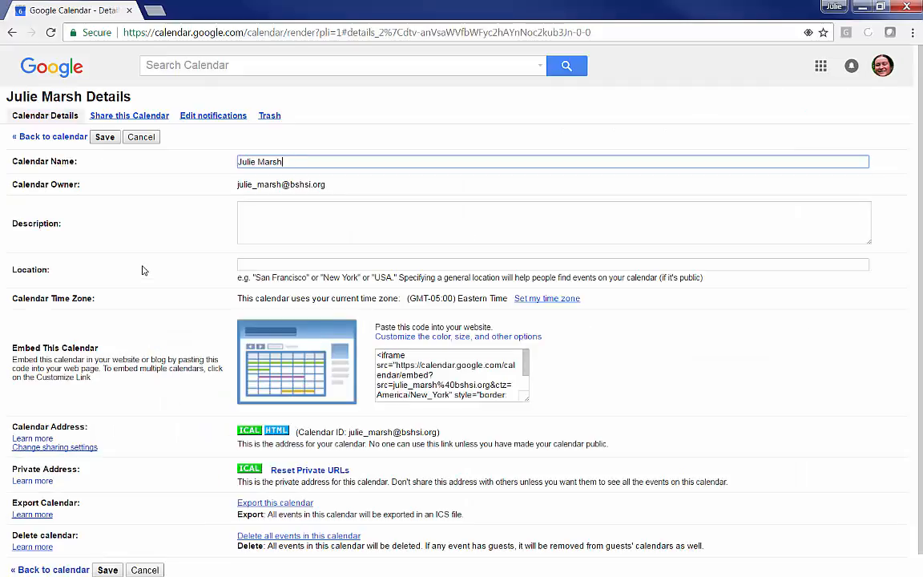
pyautogui.write('- Clinical Immersio')
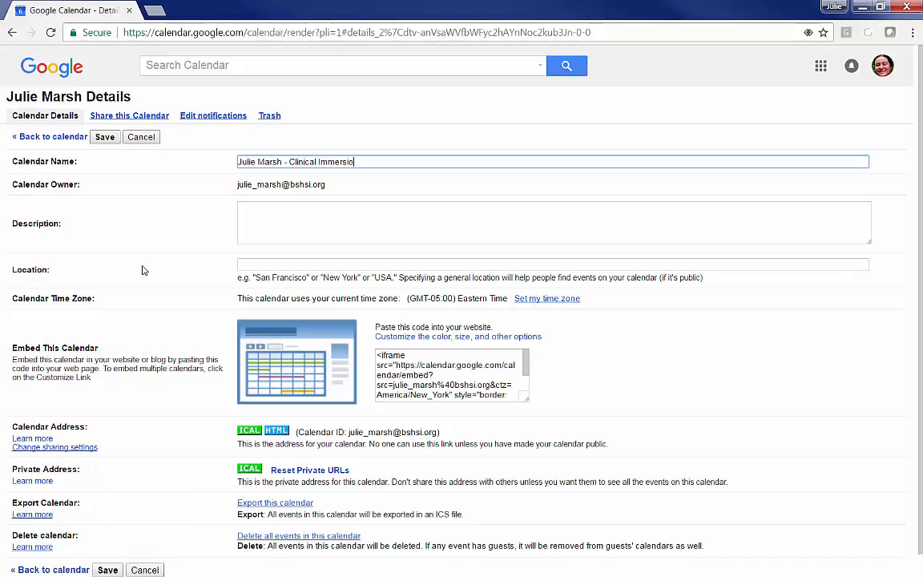
pyautogui.write('n Schedule')
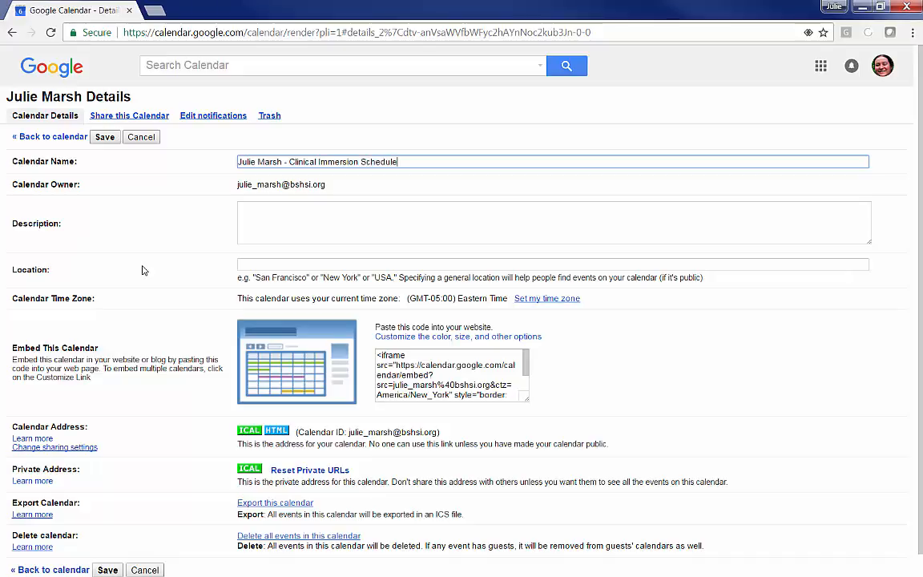
pyautogui.click(104, 137)
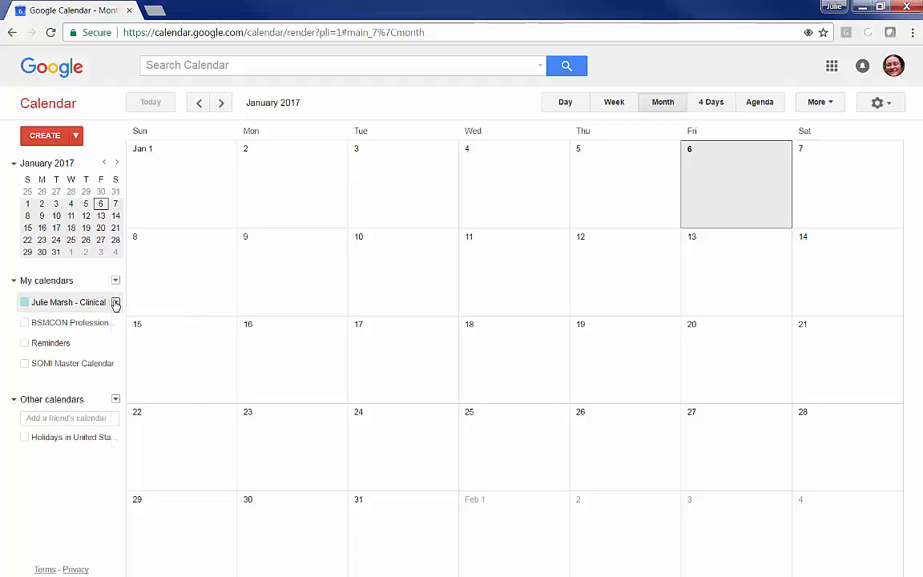
# Open the calendar's sharing settings and enter the coworker's e-mail address.
pyautogui.click(115, 303)
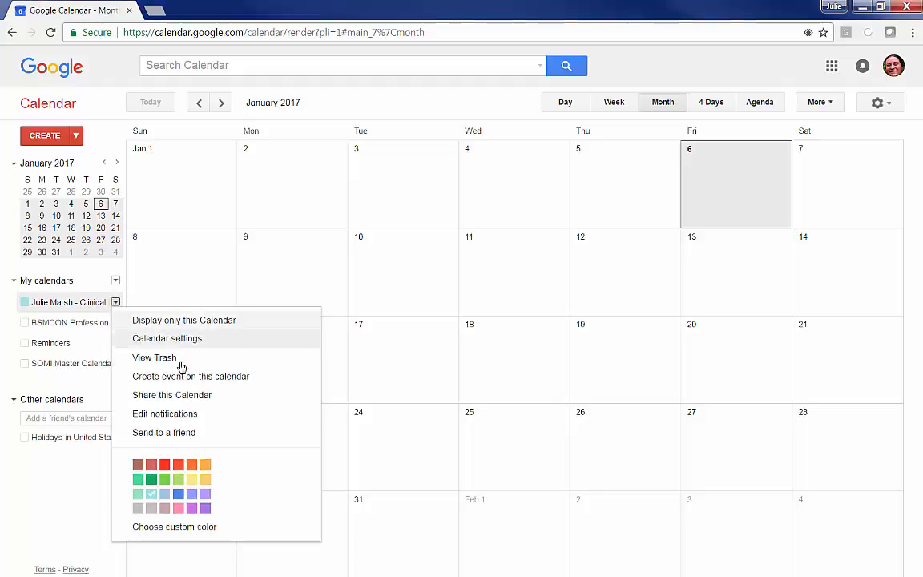
pyautogui.click(149, 396)
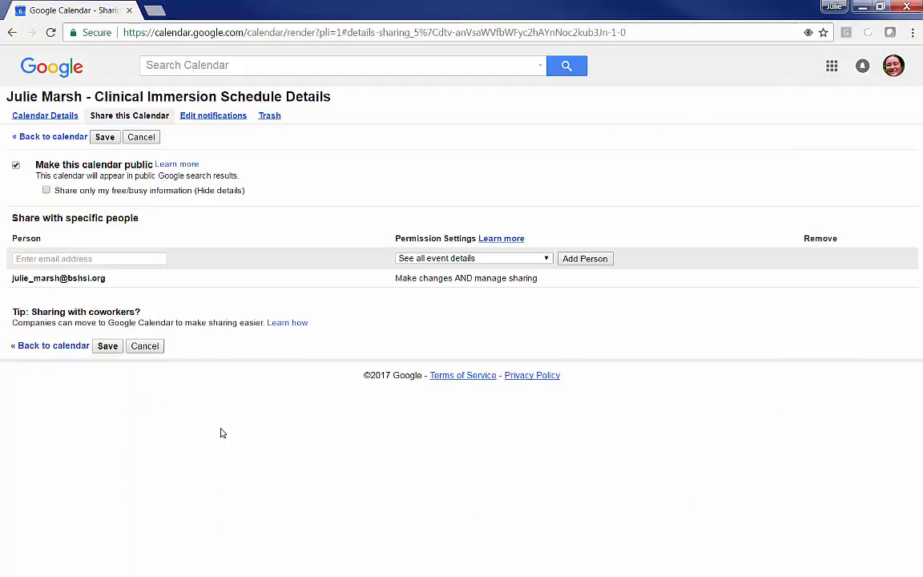
pyautogui.click(148, 258)
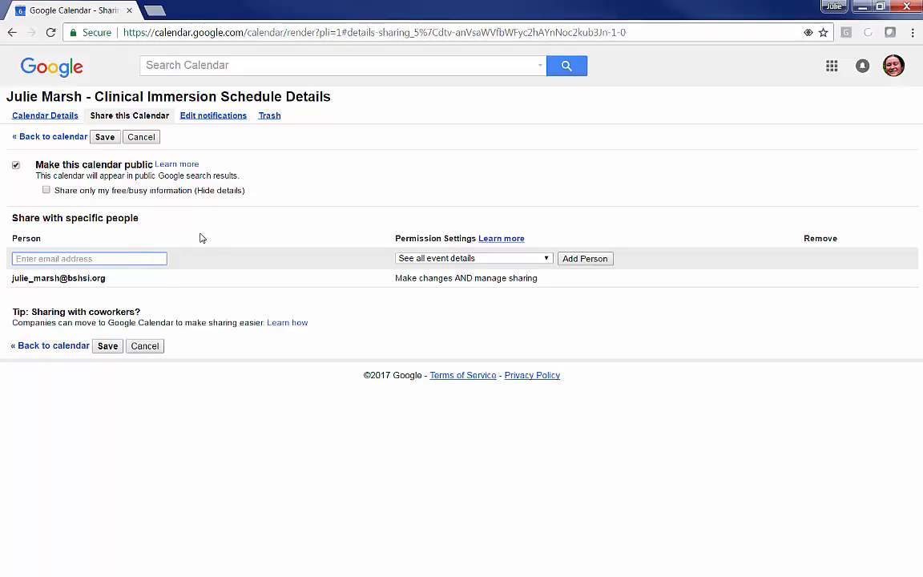
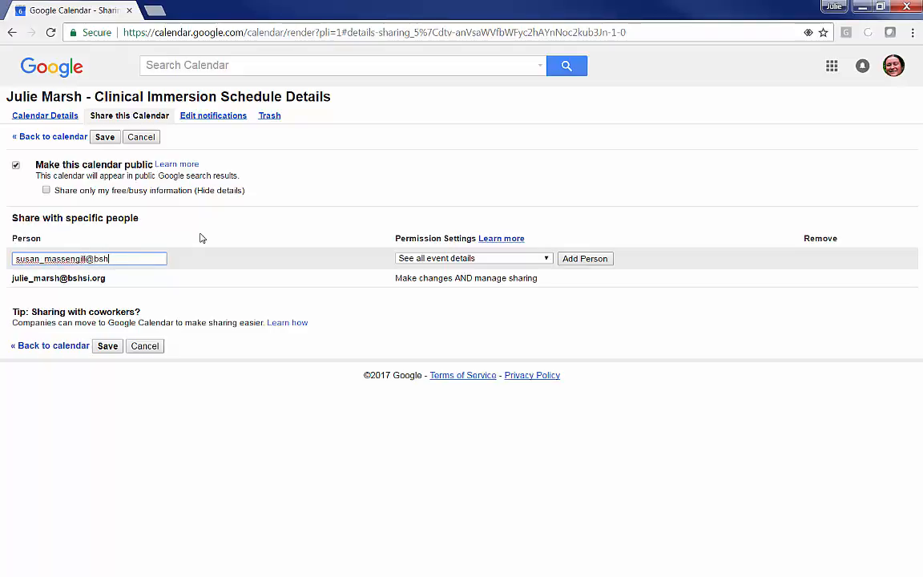
# Give the coworker 'Make changes AND manage sharing' permission, add them, and save.
pyautogui.click(548, 260)
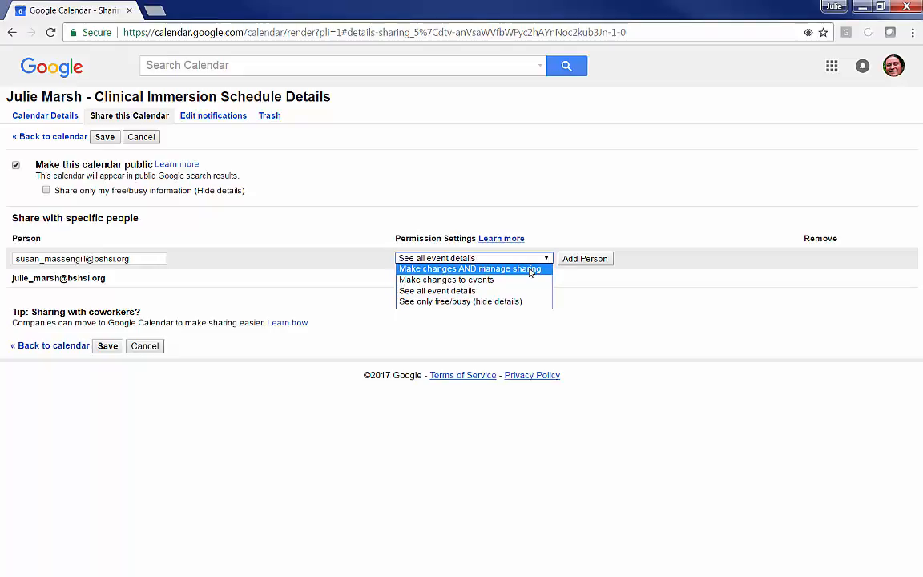
pyautogui.click(530, 273)
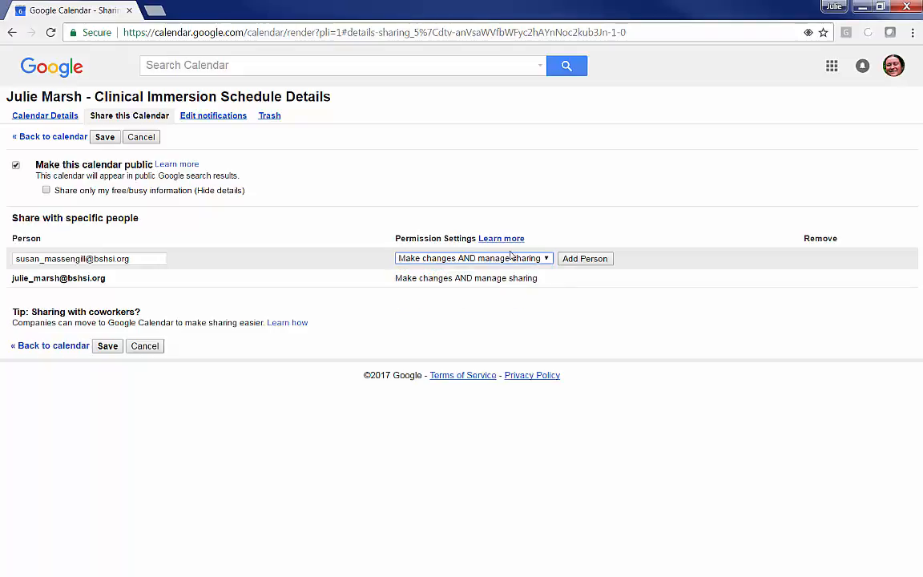
pyautogui.click(597, 261)
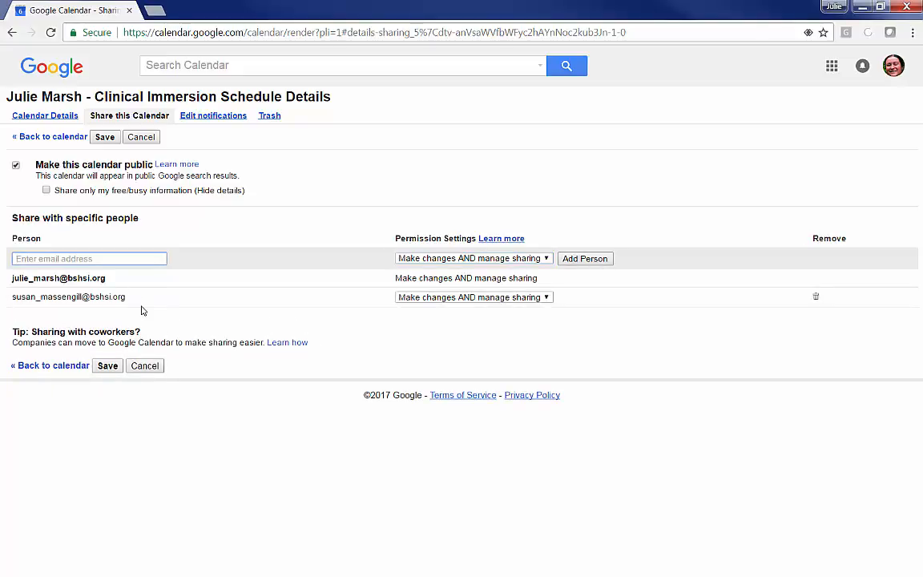
pyautogui.click(138, 263)
pyautogui.click(109, 366)
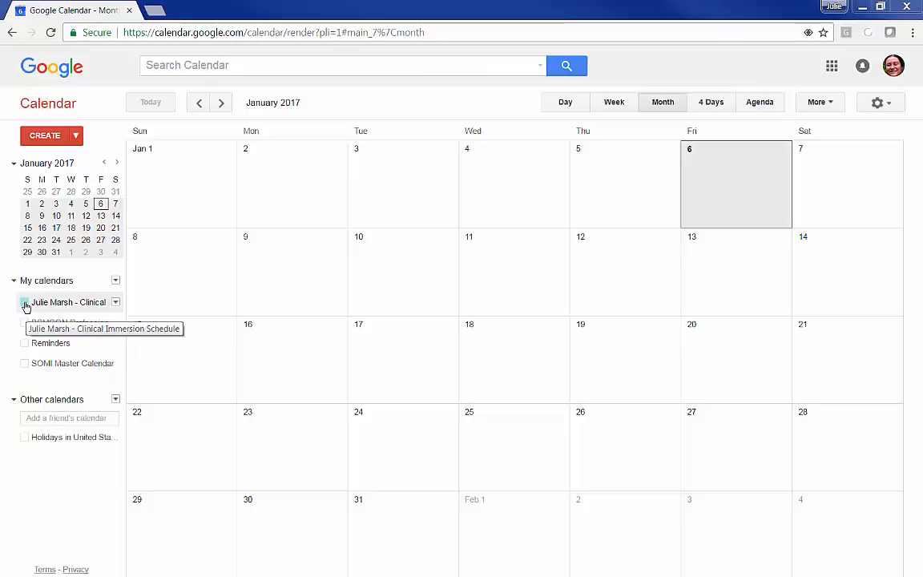
# Turn the Clinical Immersion Schedule calendar back on in the January 2017 month view.
pyautogui.click(26, 305)
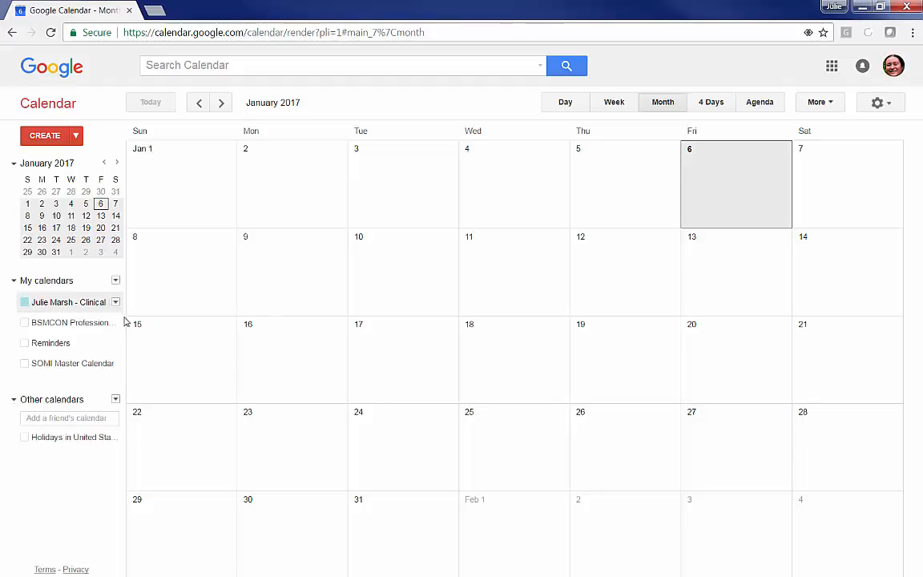
pyautogui.click(115, 303)
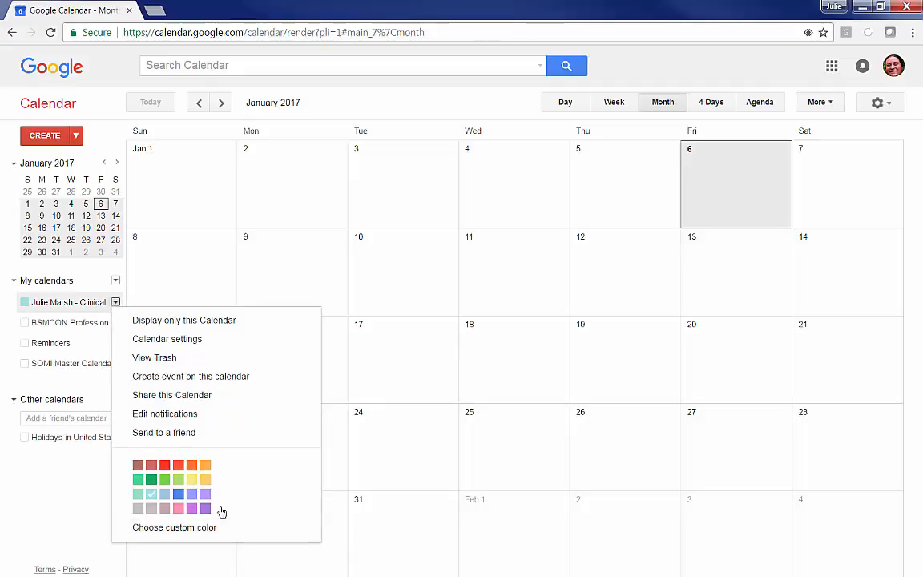
pyautogui.click(87, 307)
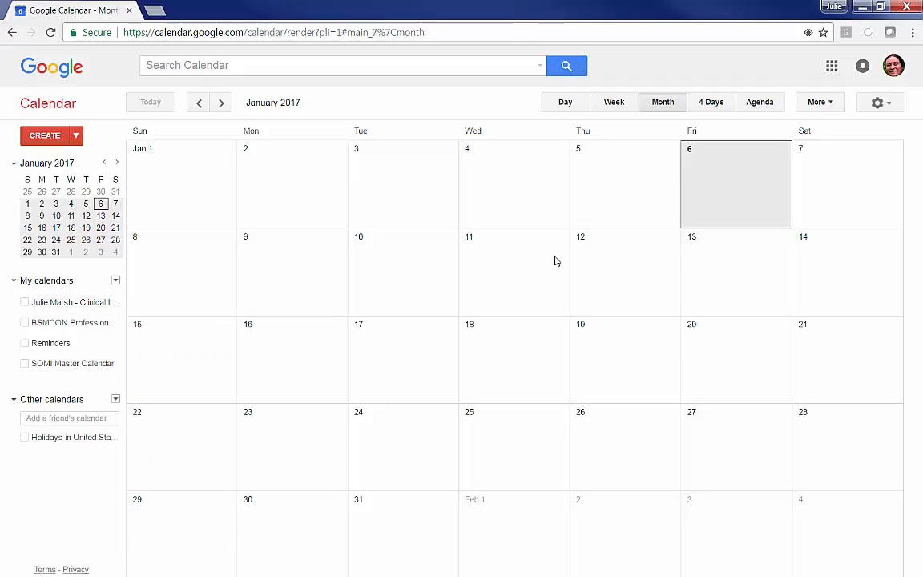
pyautogui.click(25, 302)
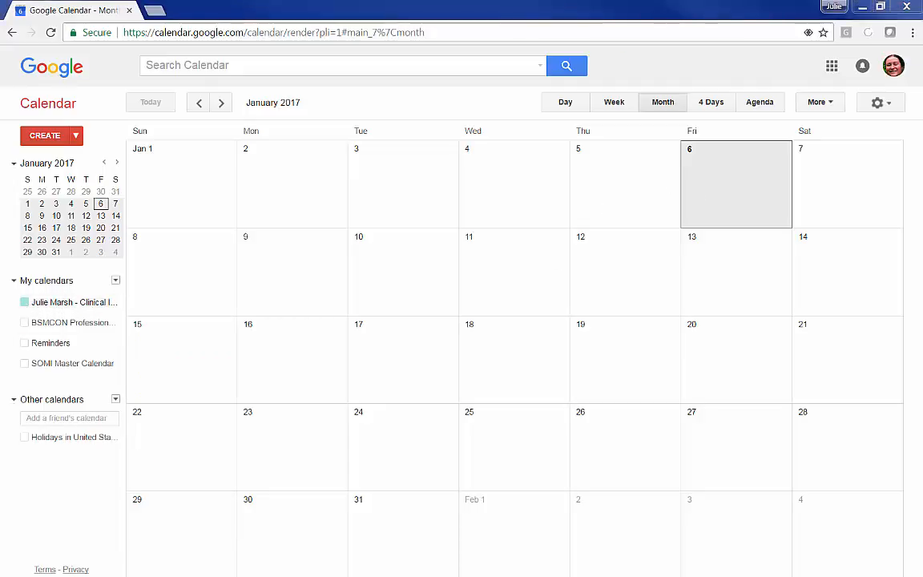
# Create an 'Example Schedule' event on Friday, January 6 and turn on Holidays in United States.
pyautogui.click(705, 169)
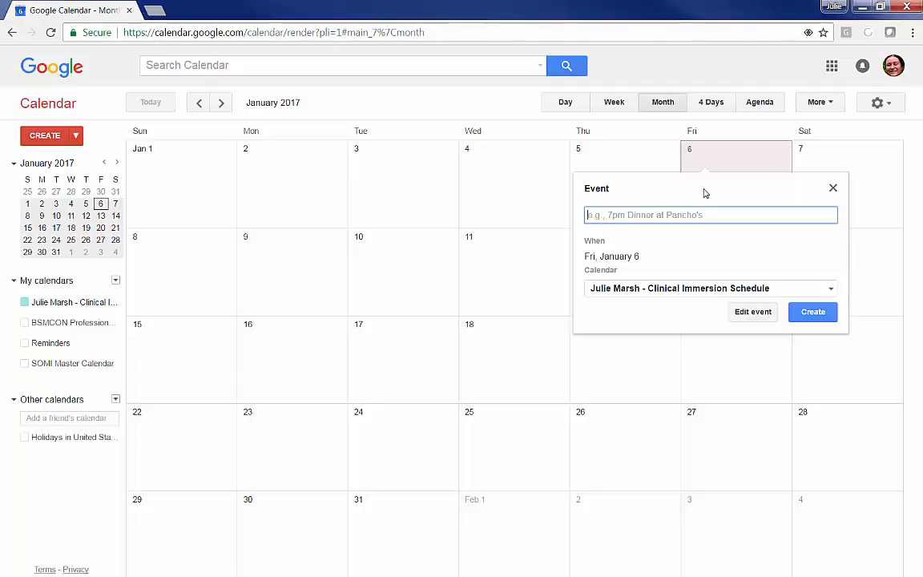
pyautogui.write('Example')
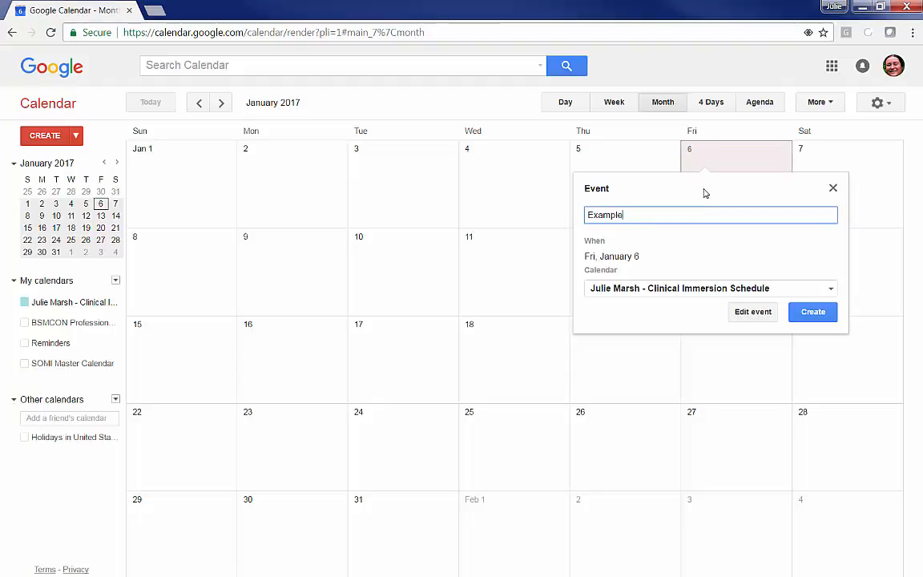
pyautogui.write(' Schedule')
pyautogui.click(812, 313)
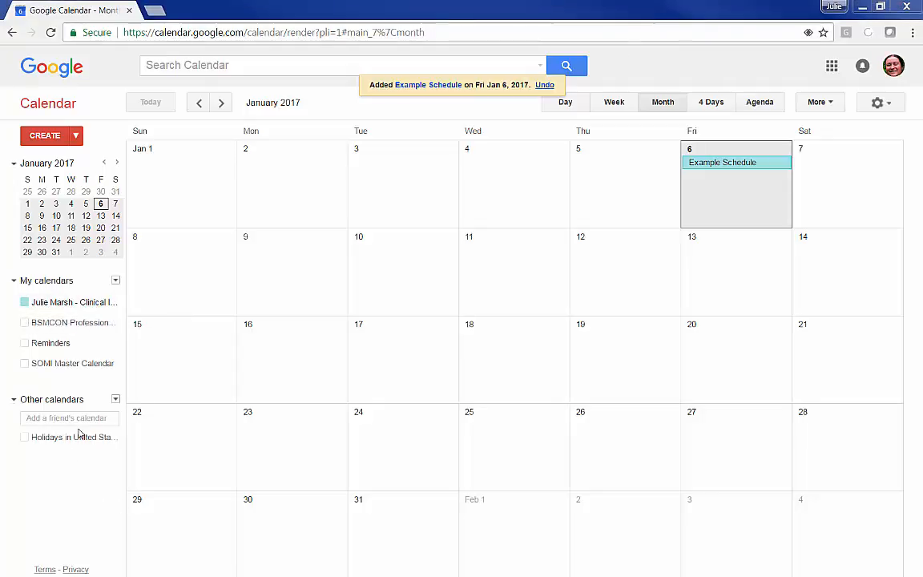
pyautogui.click(25, 437)
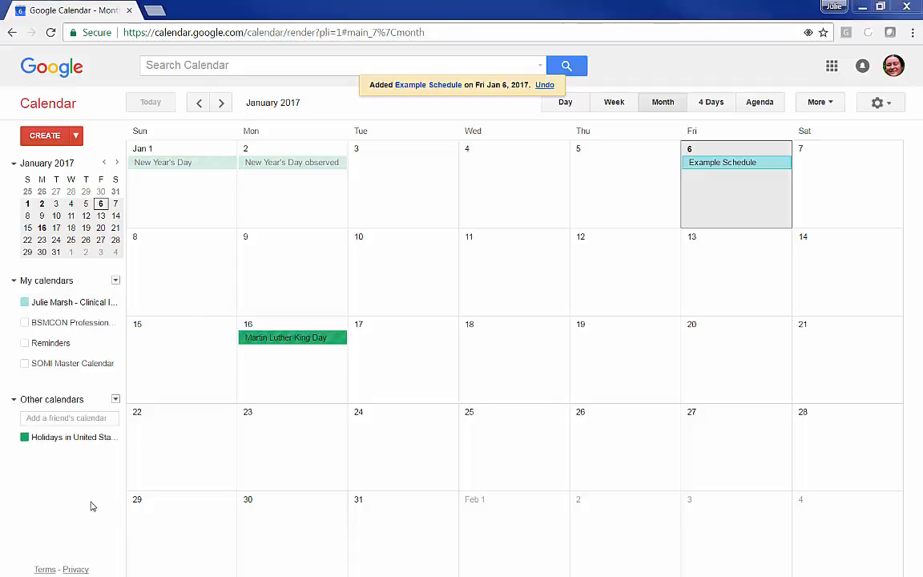
# Untick the Holidays in United States calendar under Other calendars so it is hidden.
pyautogui.click(25, 439)
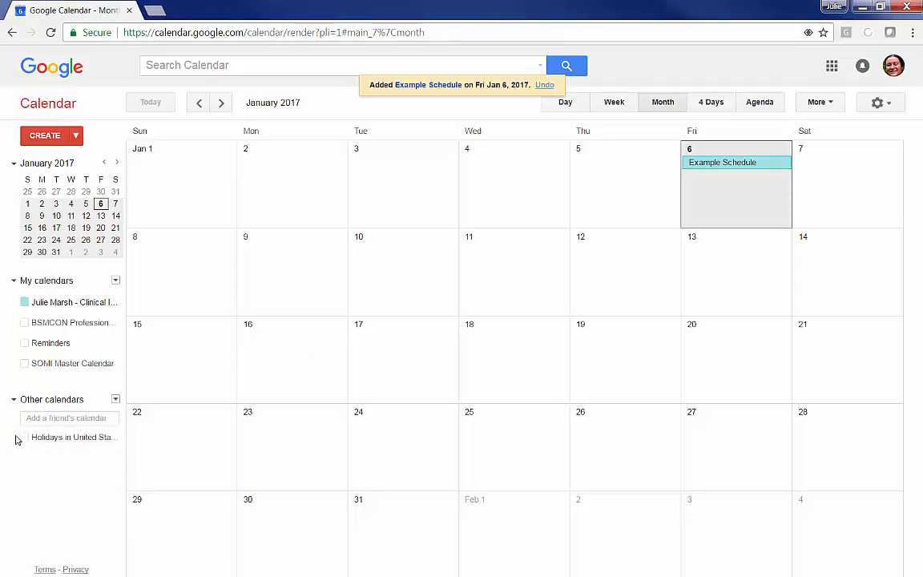
pyautogui.click(57, 445)
pyautogui.click(58, 445)
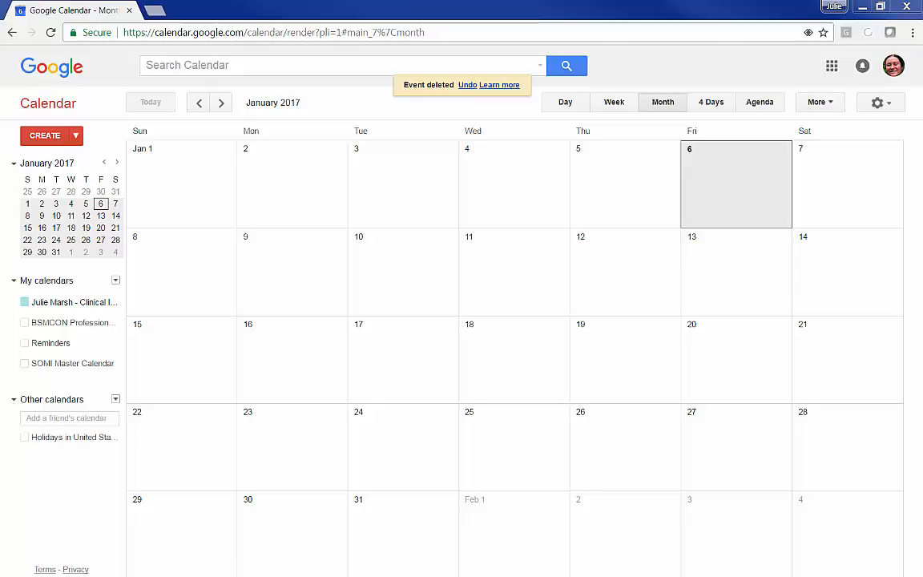
# Create a Monday January 16 event titled with the student's name, 8am-5pm, and location MRMC.
pyautogui.click(264, 353)
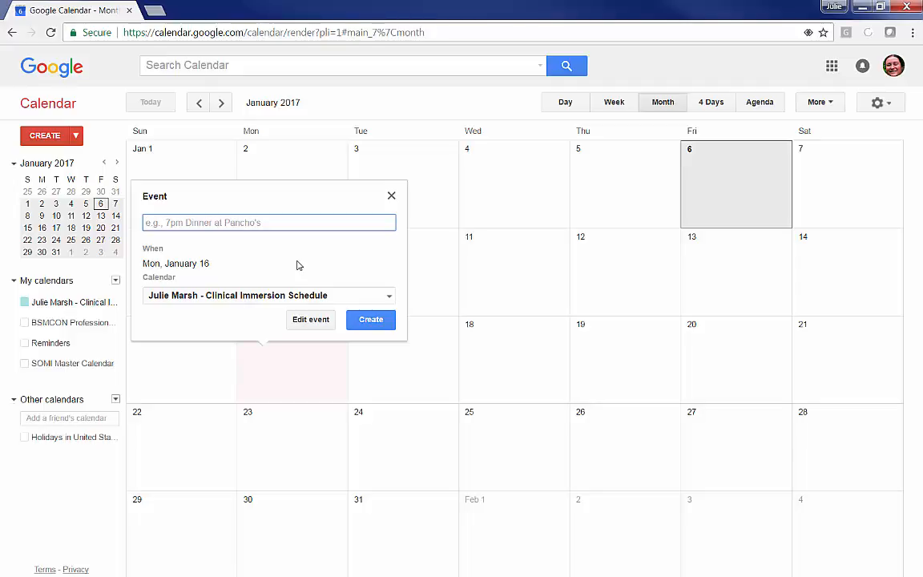
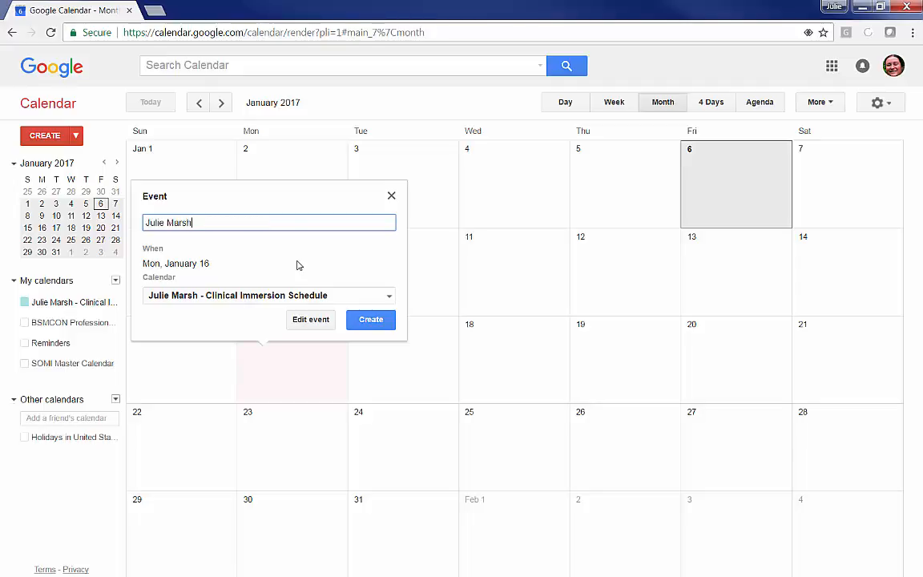
pyautogui.write(', 8am-5pm')
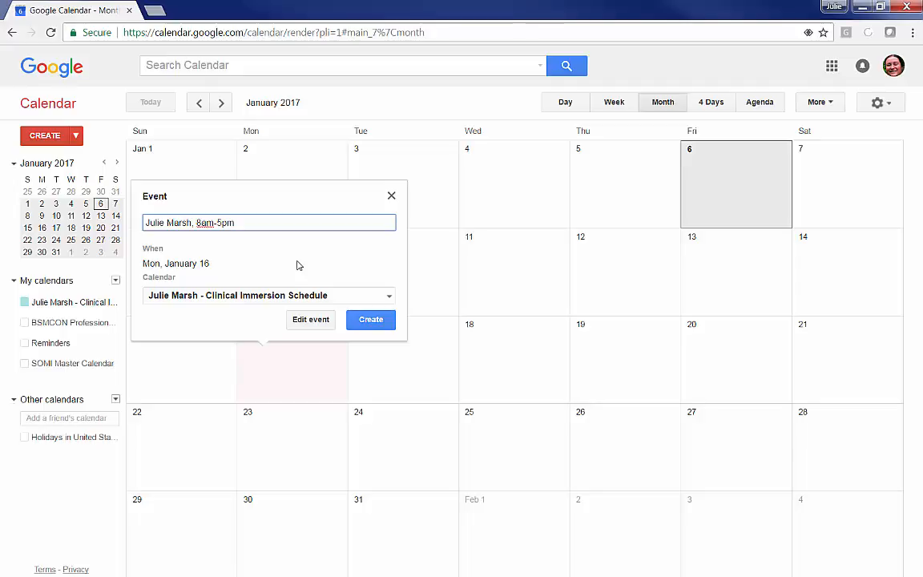
pyautogui.write('.')
pyautogui.write('SMH')
pyautogui.press('BackSpace')
pyautogui.press('BackSpace')
pyautogui.press('BackSpace')
pyautogui.write('RCH')
pyautogui.press('BackSpace')
pyautogui.press('BackSpace')
pyautogui.press('BackSpace')
pyautogui.write('MRMC')
pyautogui.click(377, 321)
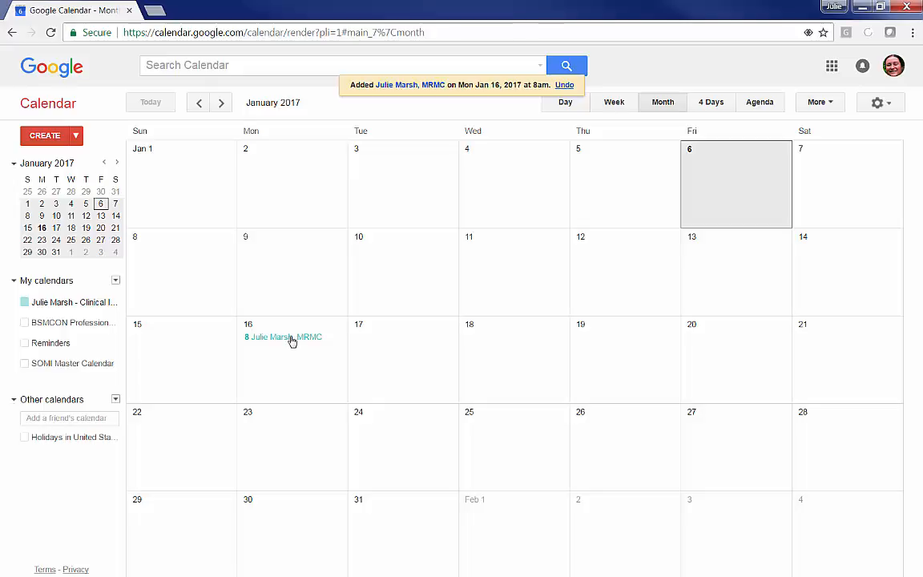
# Open the 8am–5pm MRMC event on January 16 and delete it from its popup.
pyautogui.click(293, 338)
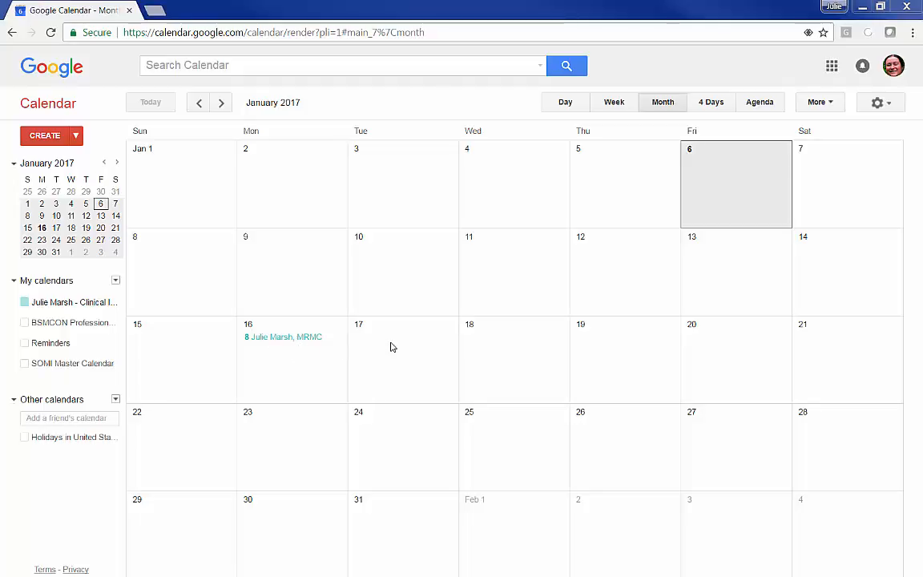
pyautogui.click(265, 340)
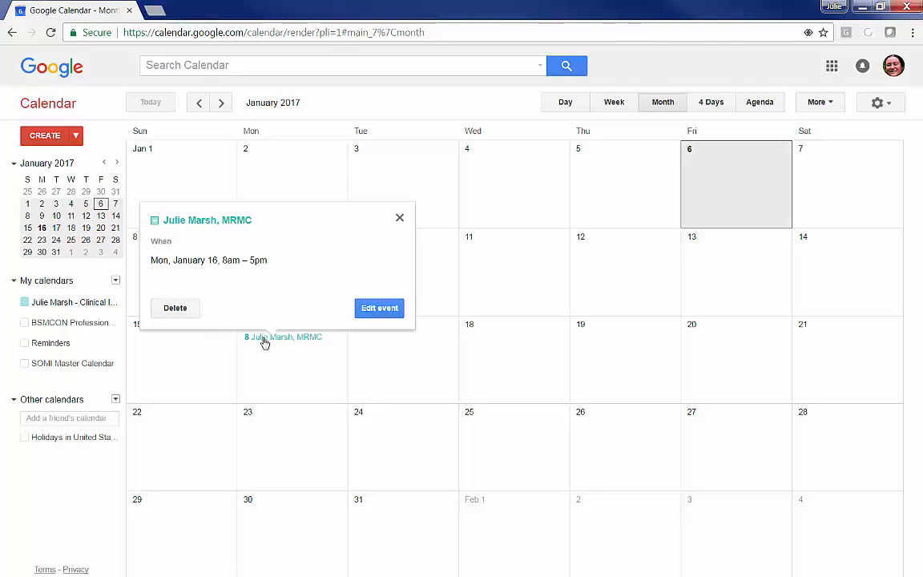
pyautogui.click(190, 309)
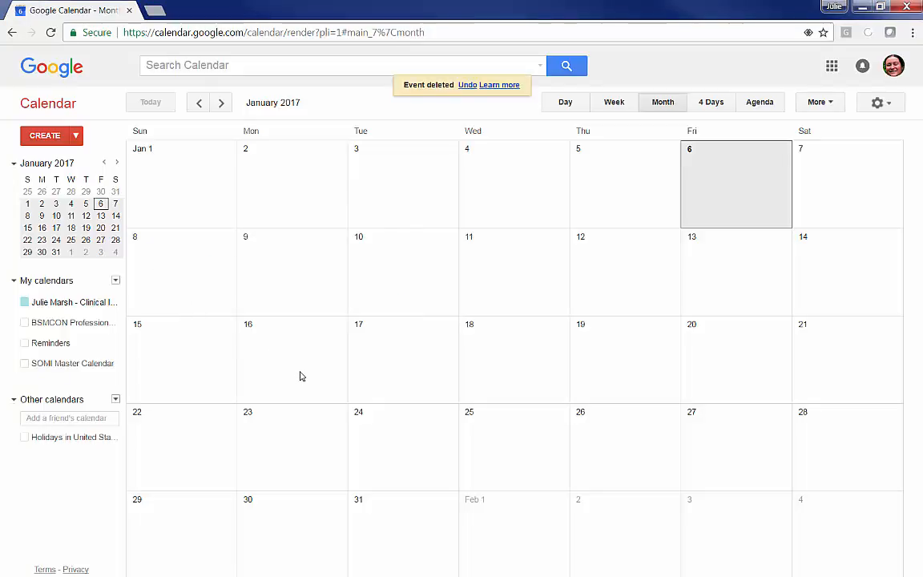